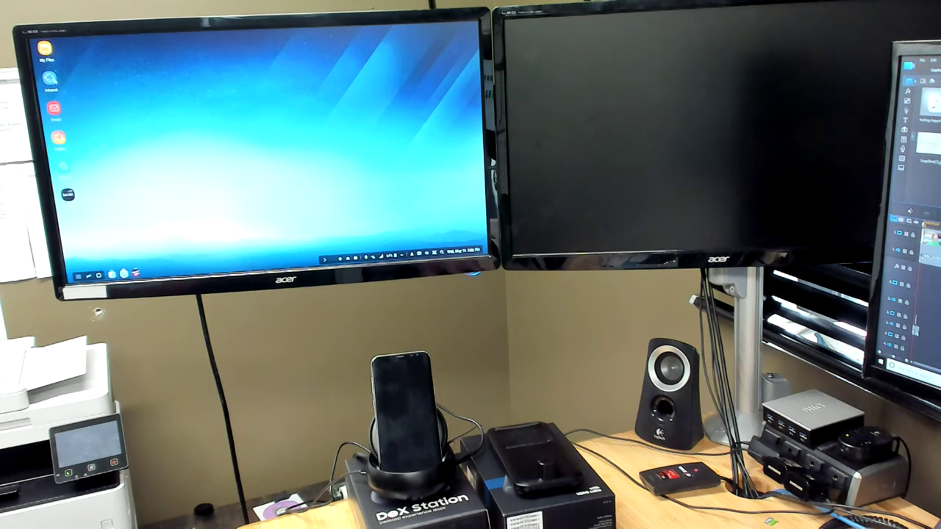
Launch the Internet app from the desktop, then show the installed-apps drawer.
{"action": "double_click", "coordinate": [50, 79]}
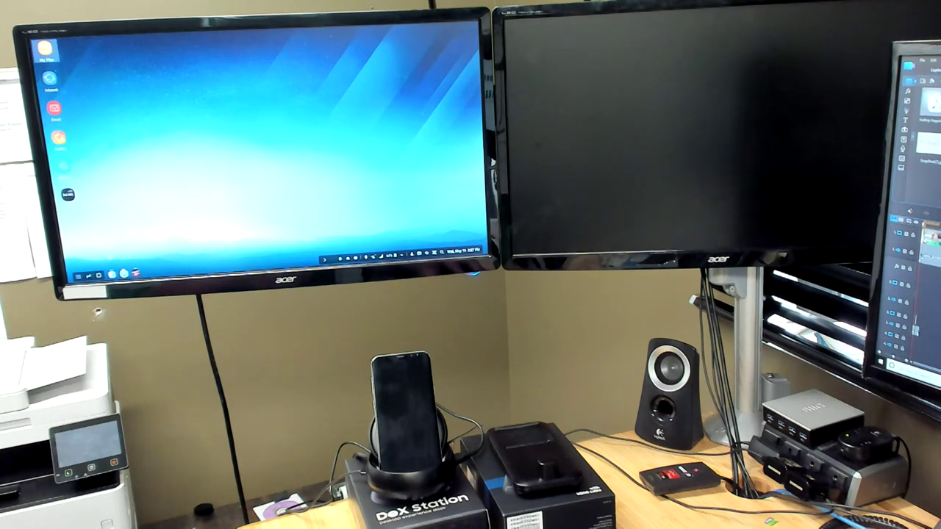
{"action": "left_click", "coordinate": [78, 276]}
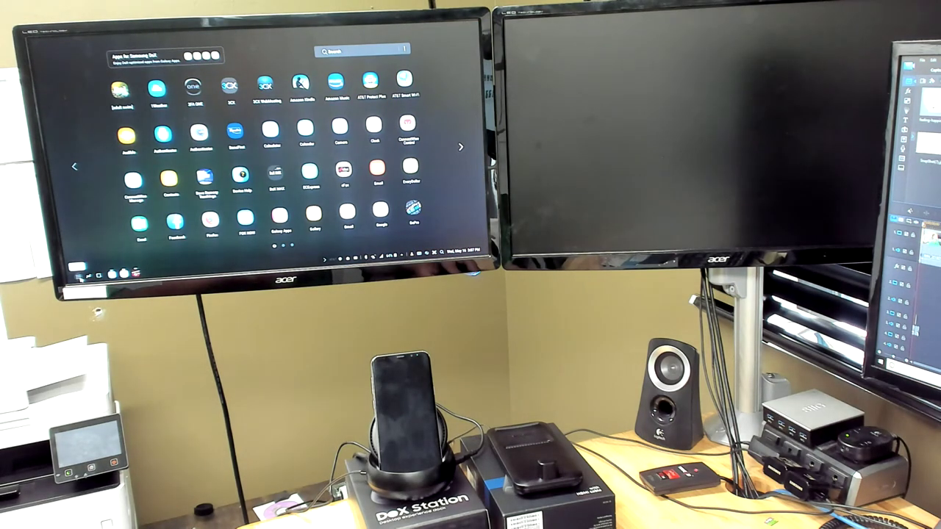
Dismiss the installed-apps drawer via the Apps button.
{"action": "left_click", "coordinate": [79, 276]}
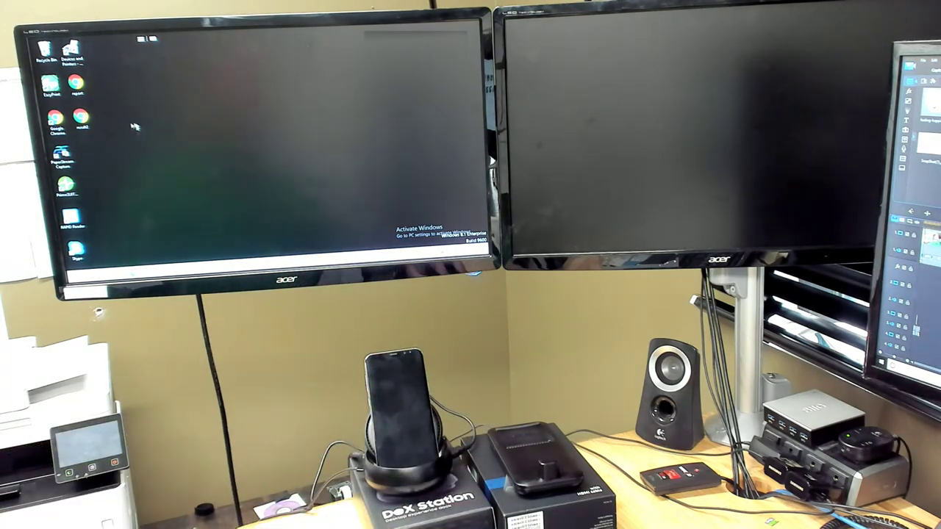
{"action": "left_click", "coordinate": [75, 276]}
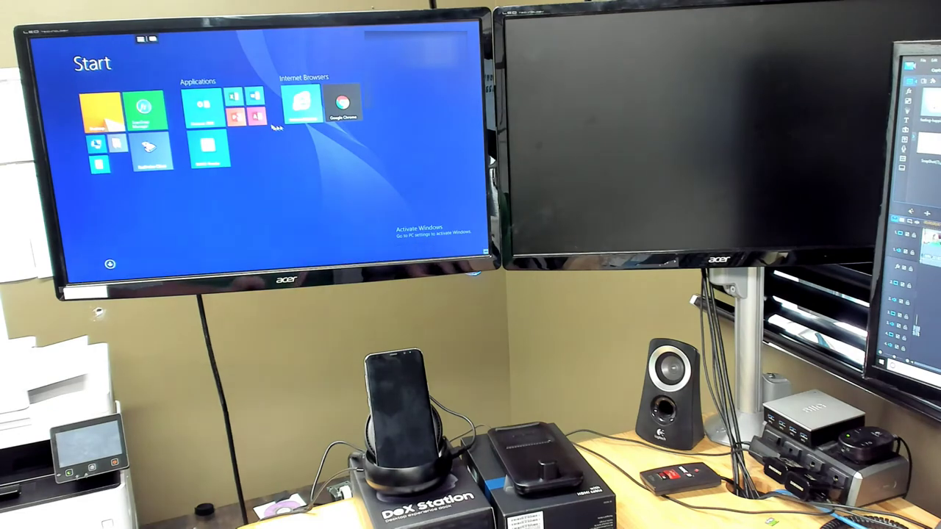
{"action": "left_click", "coordinate": [340, 98]}
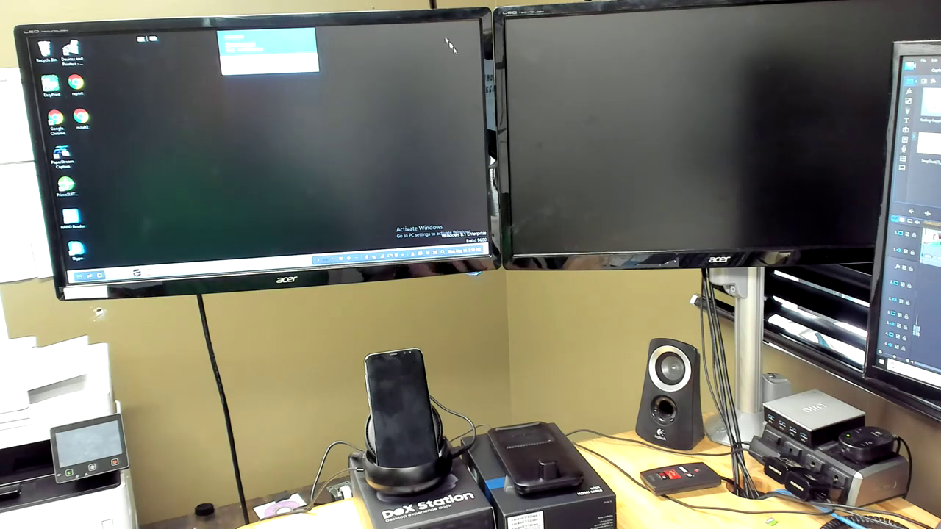
Open the pop-up notification at the top of the screen.
{"action": "left_click", "coordinate": [316, 52]}
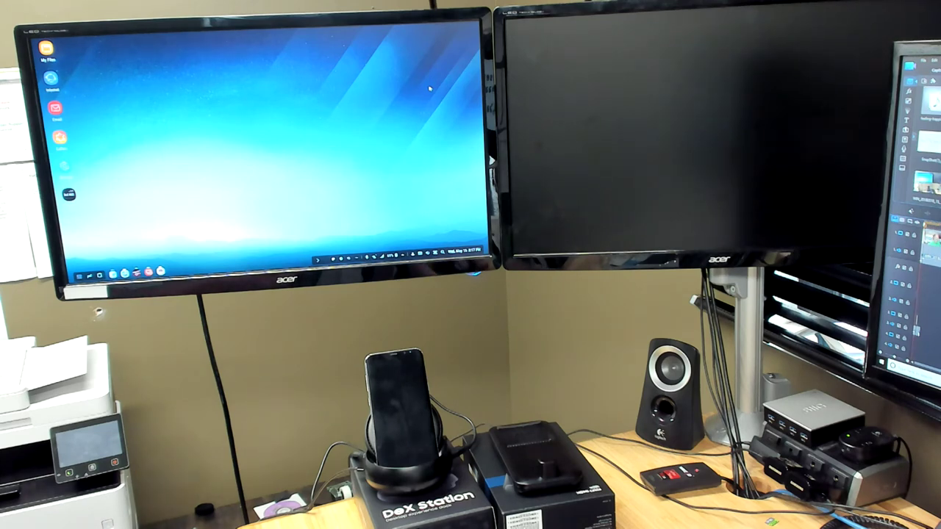
Connect to the Windows server and launch Internet Explorer from its Start screen.
{"action": "left_click", "coordinate": [160, 271]}
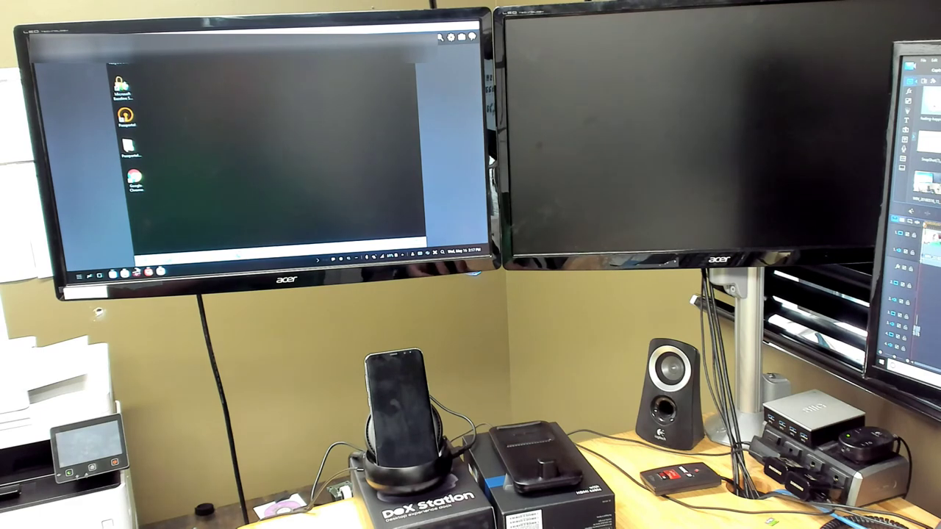
{"action": "left_click", "coordinate": [139, 265]}
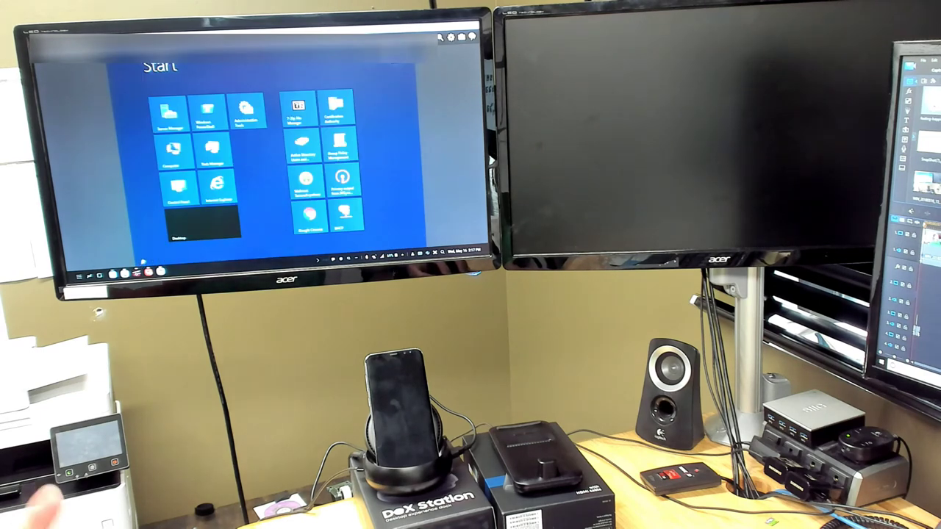
{"action": "left_click", "coordinate": [215, 184]}
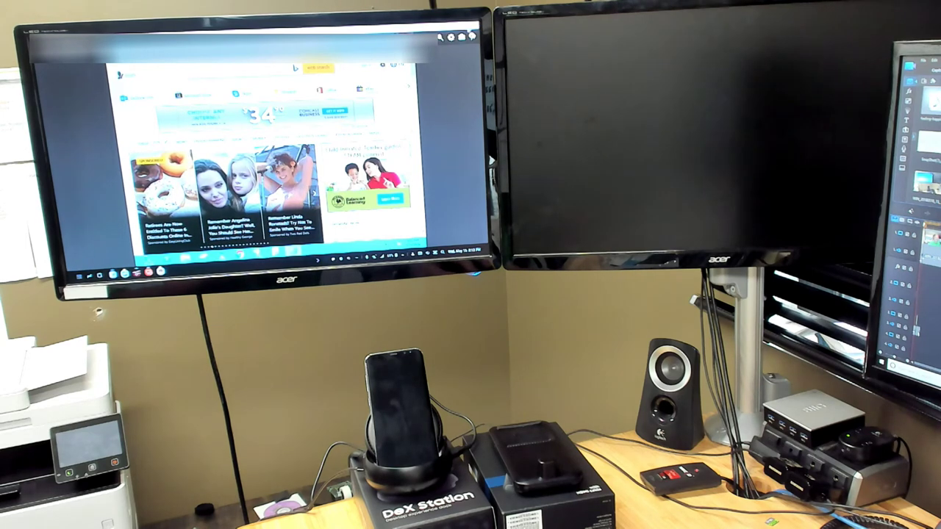
Close the RD Client window showing the news browser.
{"action": "left_click", "coordinate": [471, 36]}
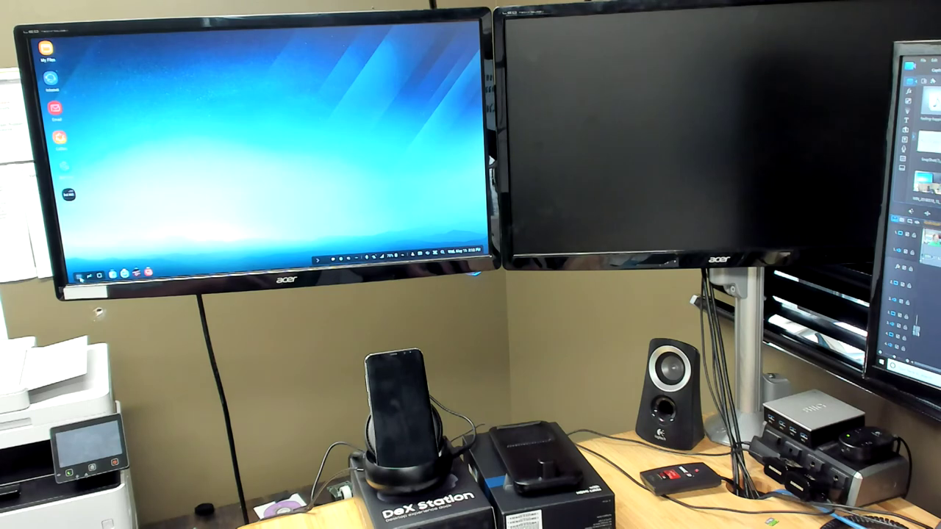
Open the app drawer with the Super key and launch Microsoft Word.
{"action": "key", "text": "super"}
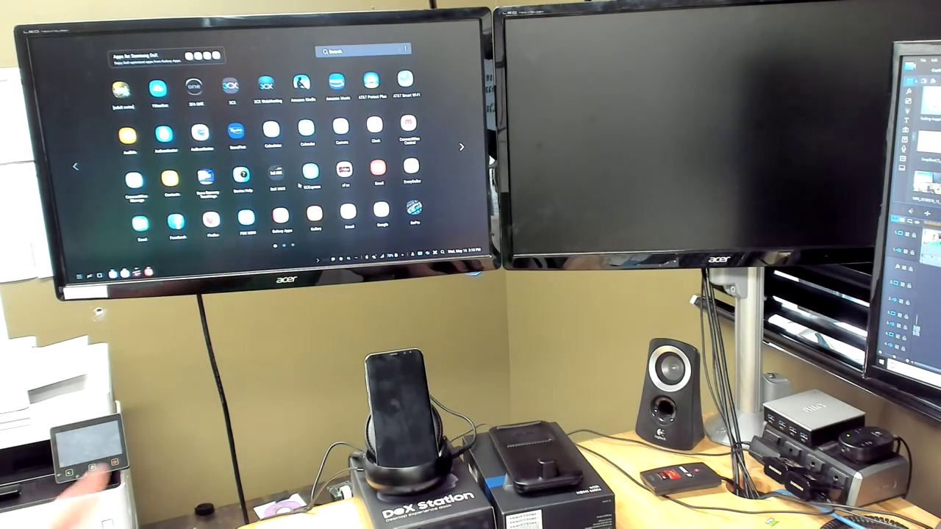
{"action": "scroll", "coordinate": [300, 186], "scroll_direction": "down", "scroll_amount": 1}
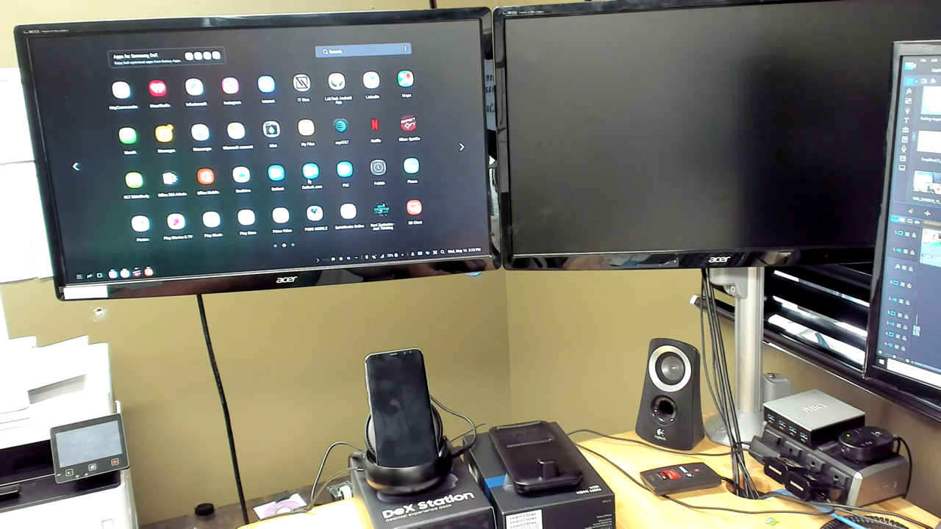
{"action": "scroll", "coordinate": [308, 180], "scroll_direction": "down", "scroll_amount": 1}
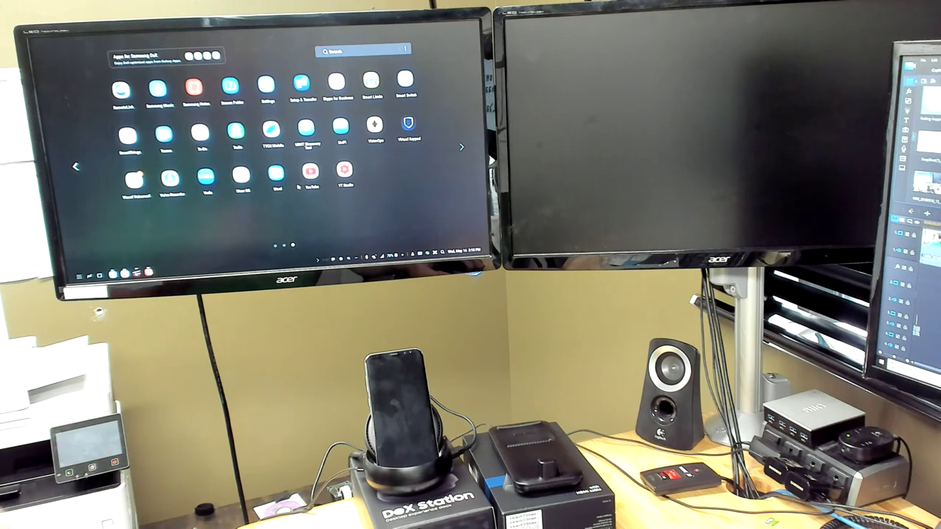
{"action": "left_click", "coordinate": [279, 182]}
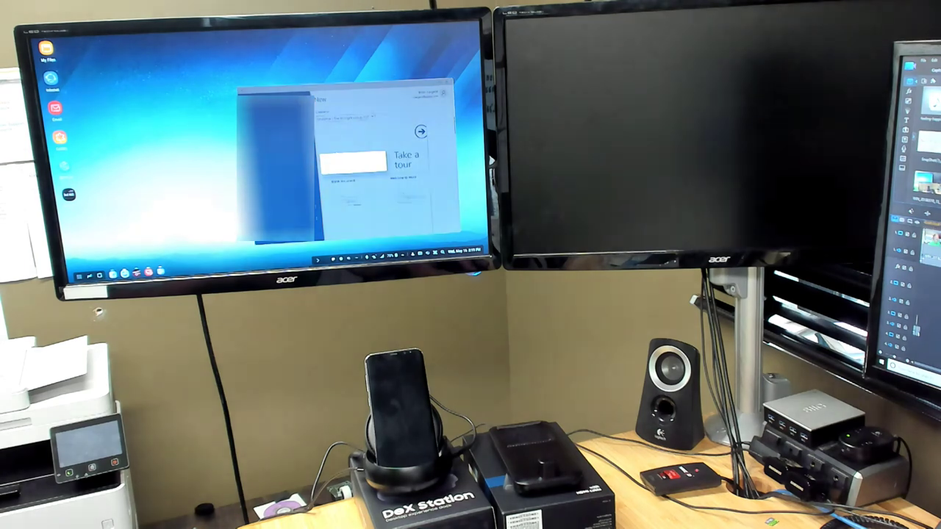
Choose the Blank document thumbnail on Word's start page.
{"action": "left_click", "coordinate": [349, 151]}
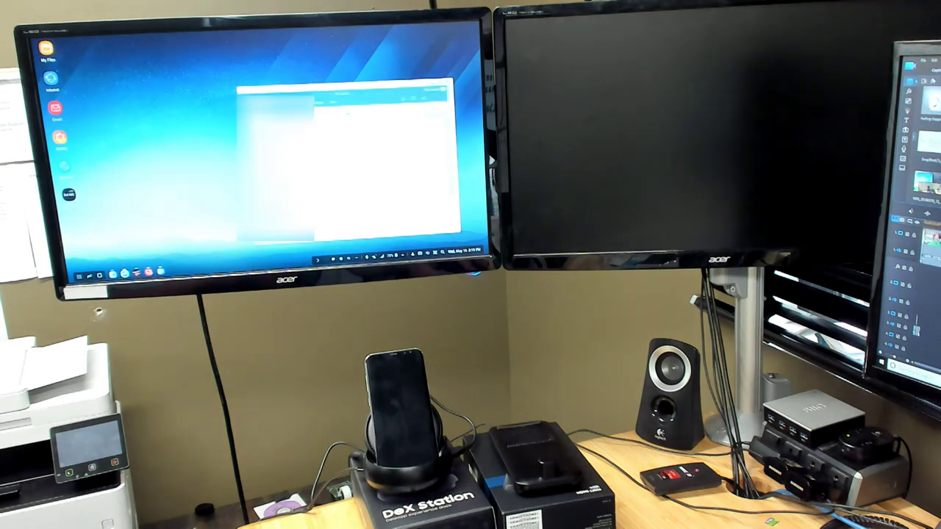